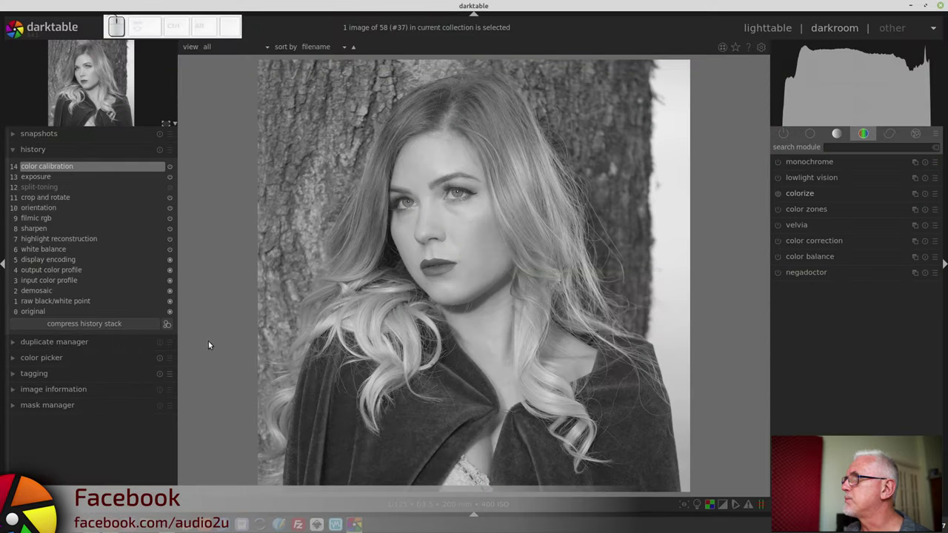
Step: Enable and reset split-toning: red shadows, highlights hue 0.20, balance 50, compress 33%
left_click(916, 135)
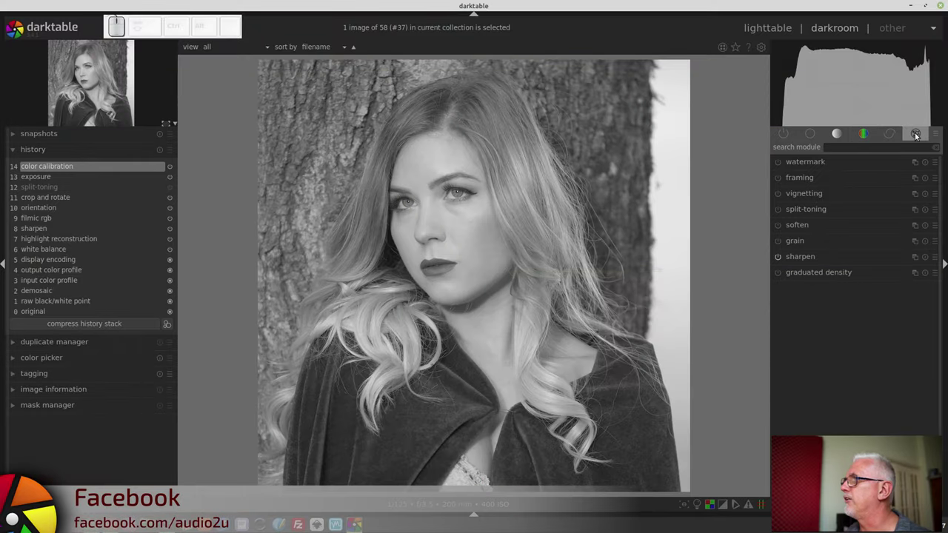
left_click(791, 208)
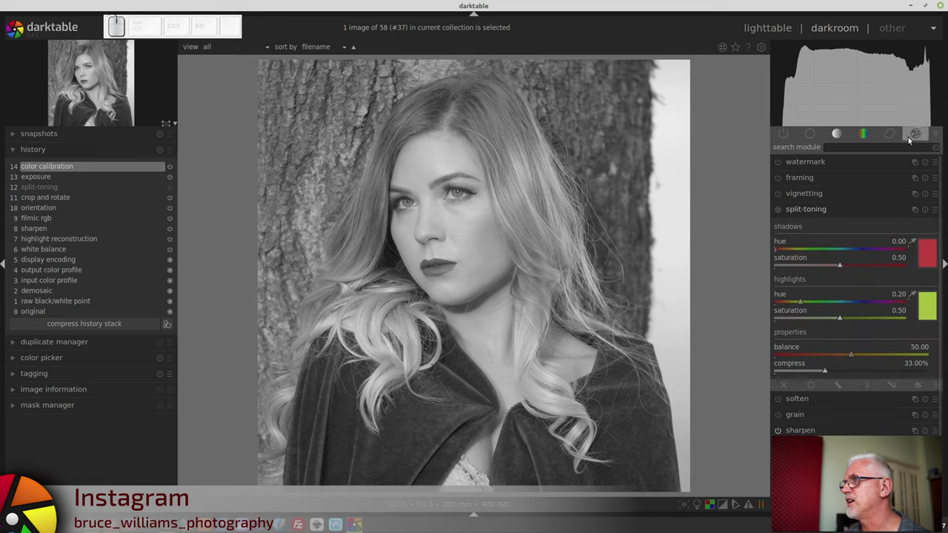
left_click(777, 209)
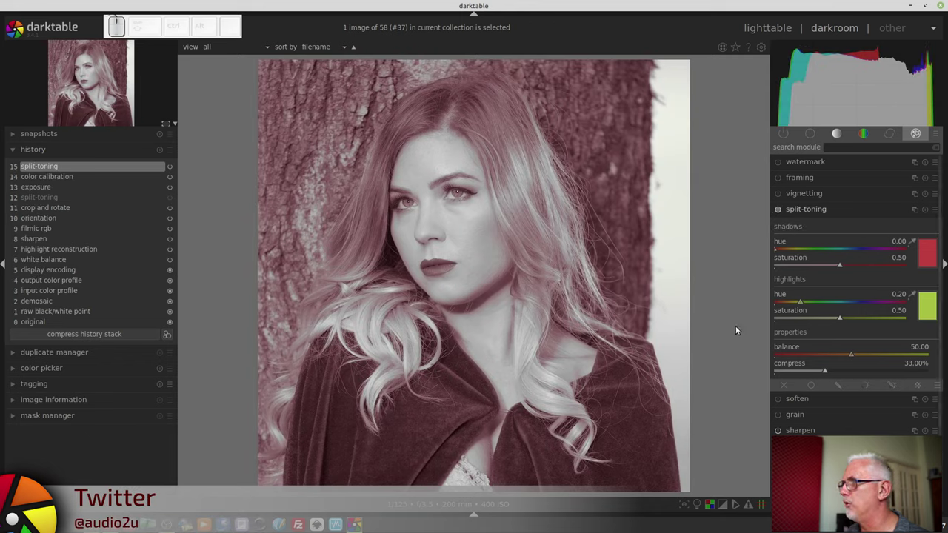
left_click(926, 211)
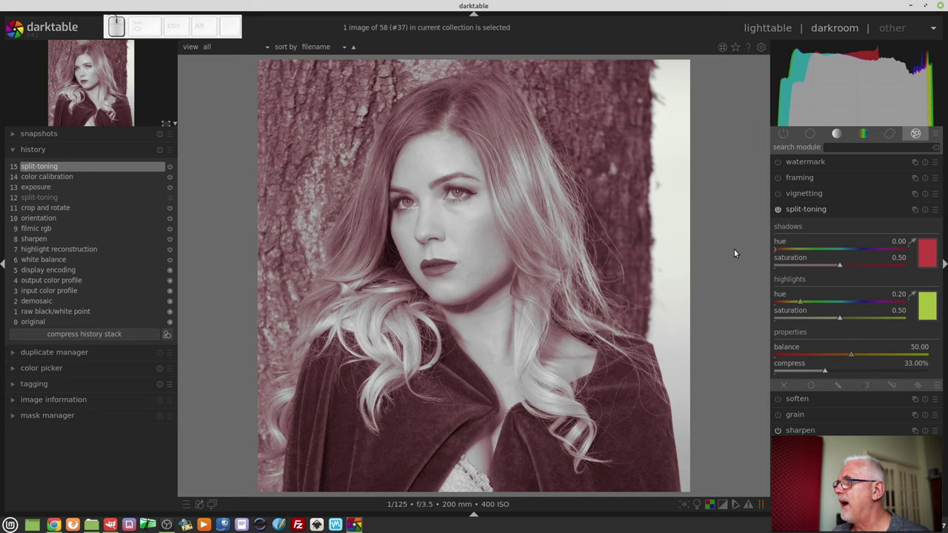
Step: Set split-toning shadows hue to 0.00, highlights hue to 0.32, with balance at 50
scroll(815, 252, "up", 6)
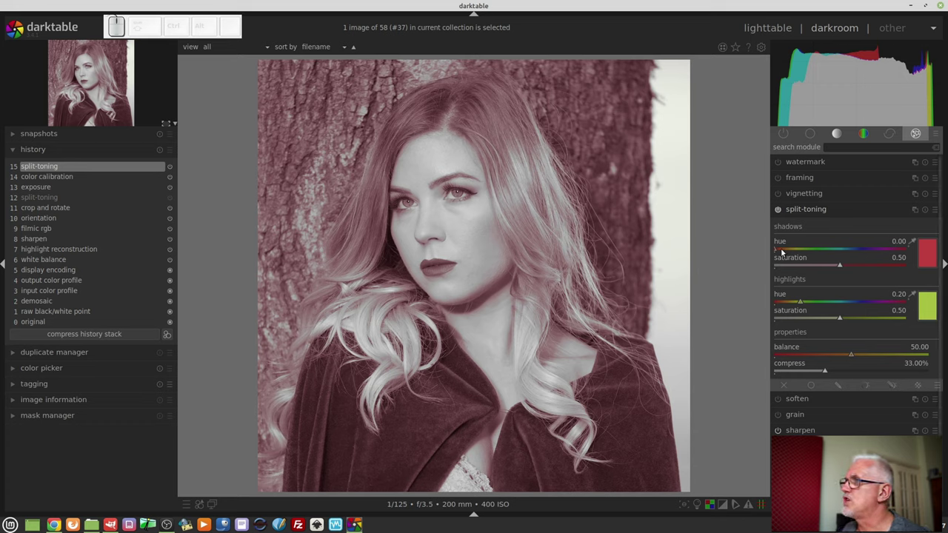
left_click_drag(815, 252, 838, 323)
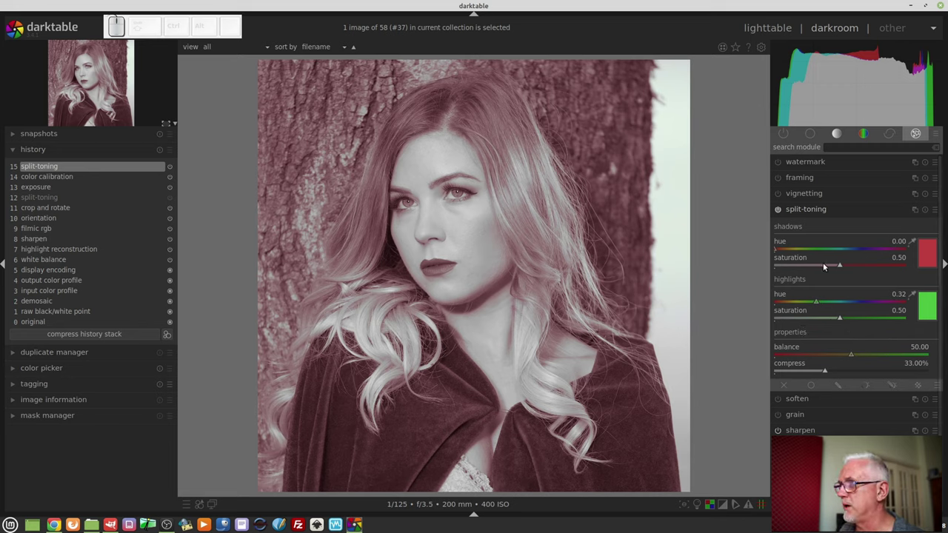
left_click_drag(824, 354, 851, 354)
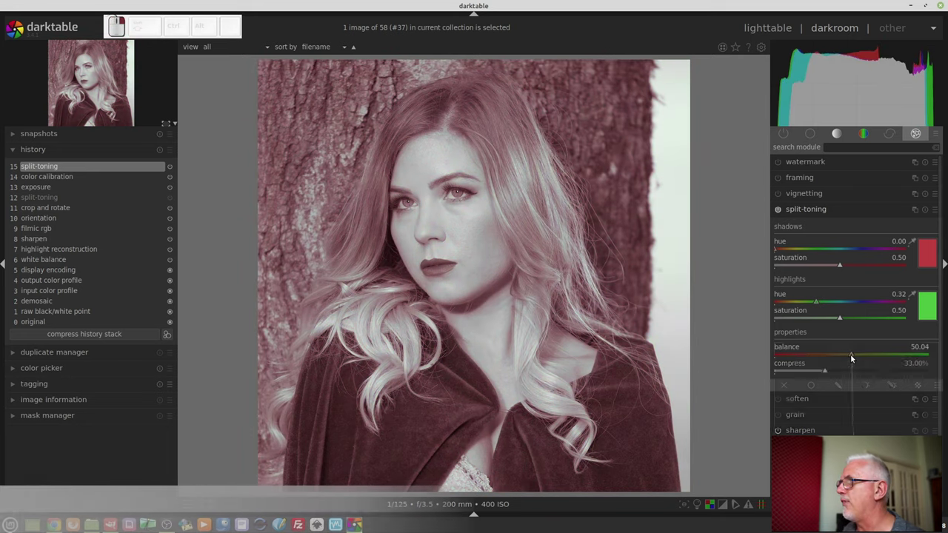
left_click(850, 354)
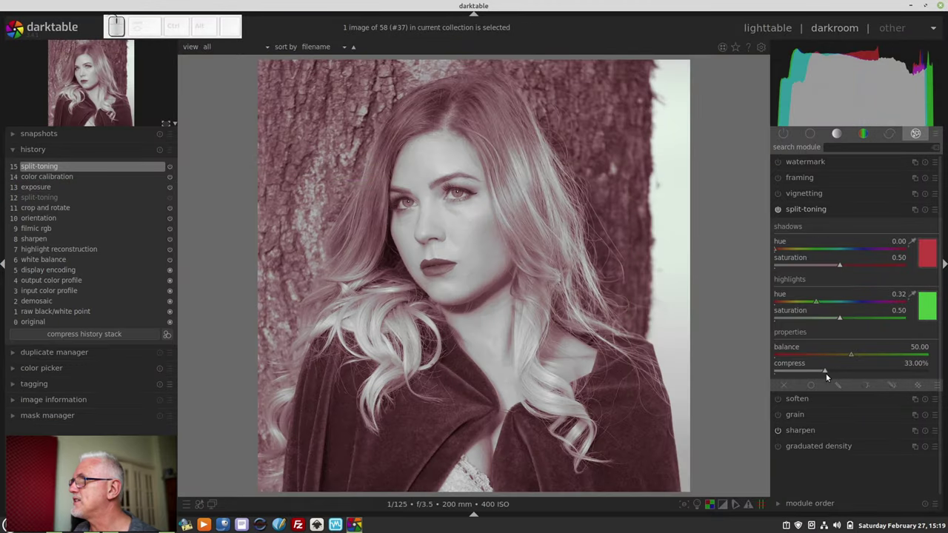
Step: Type exact split-toning compress values, first 10% and then 80%
right_click(825, 372)
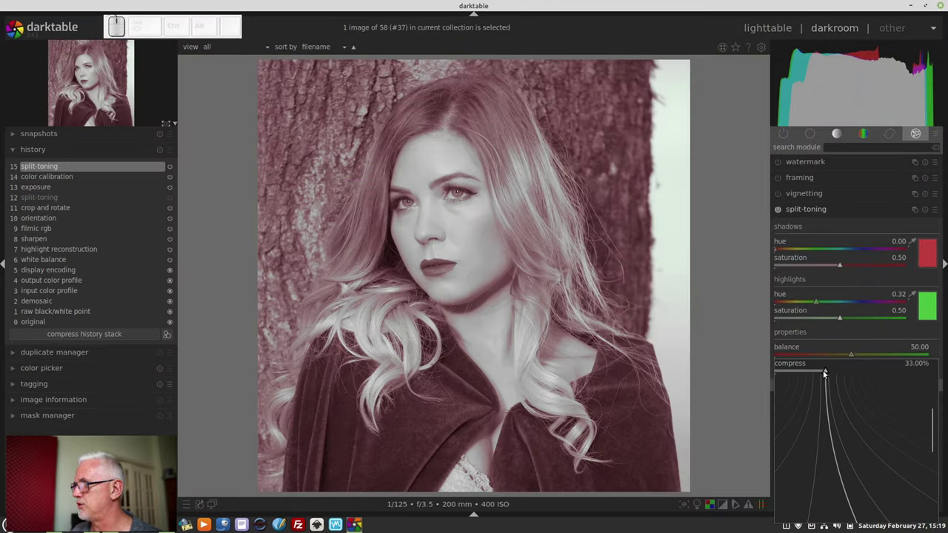
type("10")
key("Return")
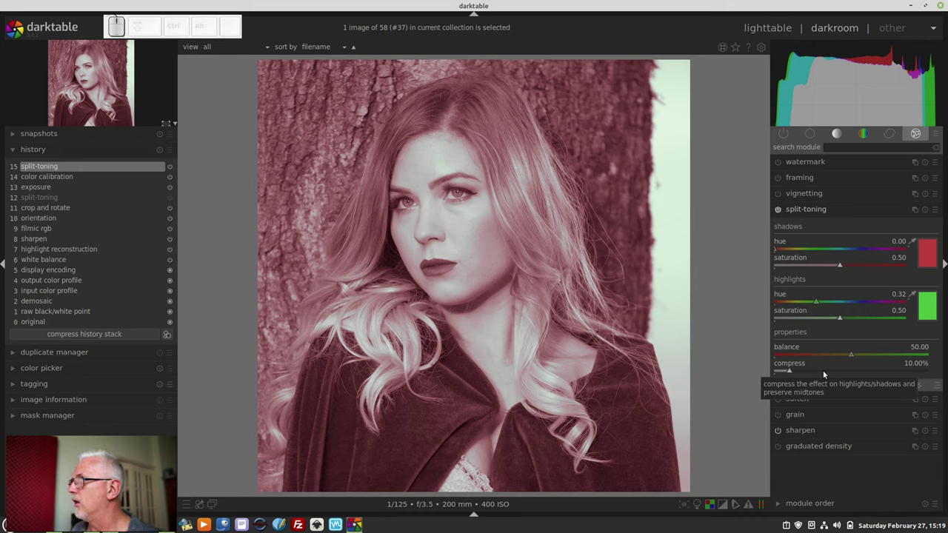
right_click(824, 375)
type("80")
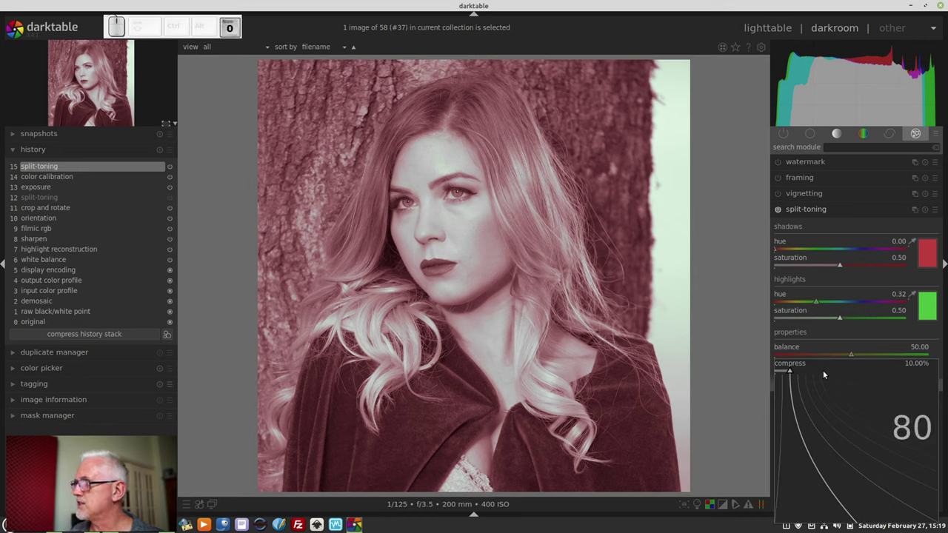
key("Return")
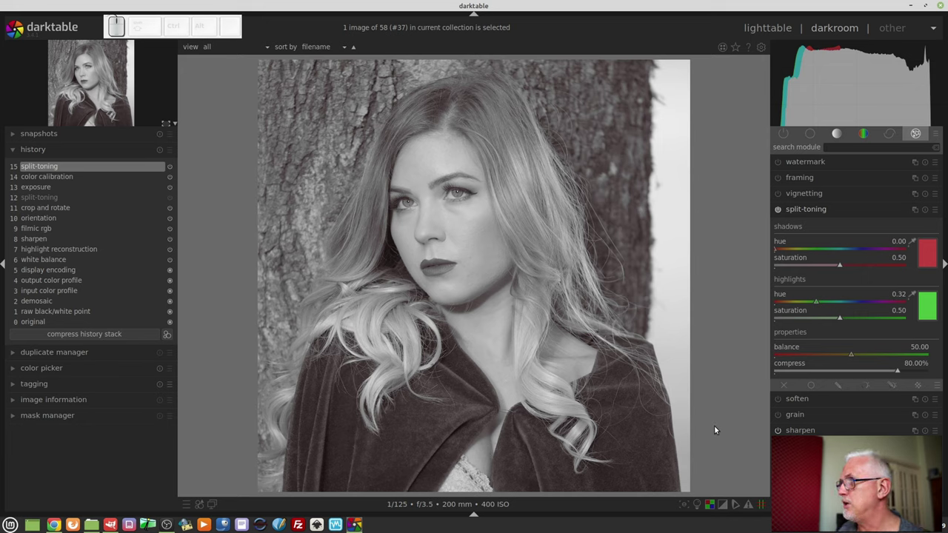
Step: Drop split-toning compress to 0%, compare on/off, then leave it off and show the colour modules
left_click_drag(828, 368, 729, 380)
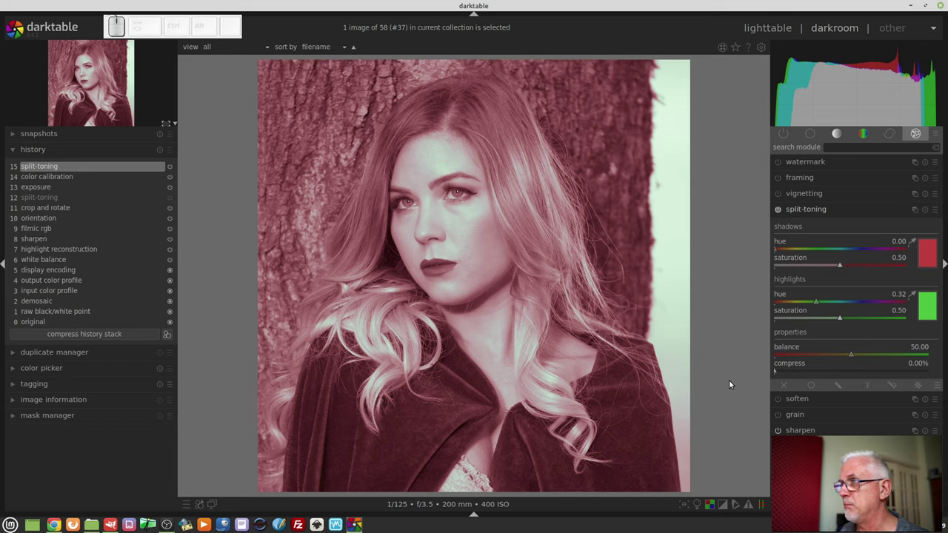
left_click(778, 211)
left_click(778, 211)
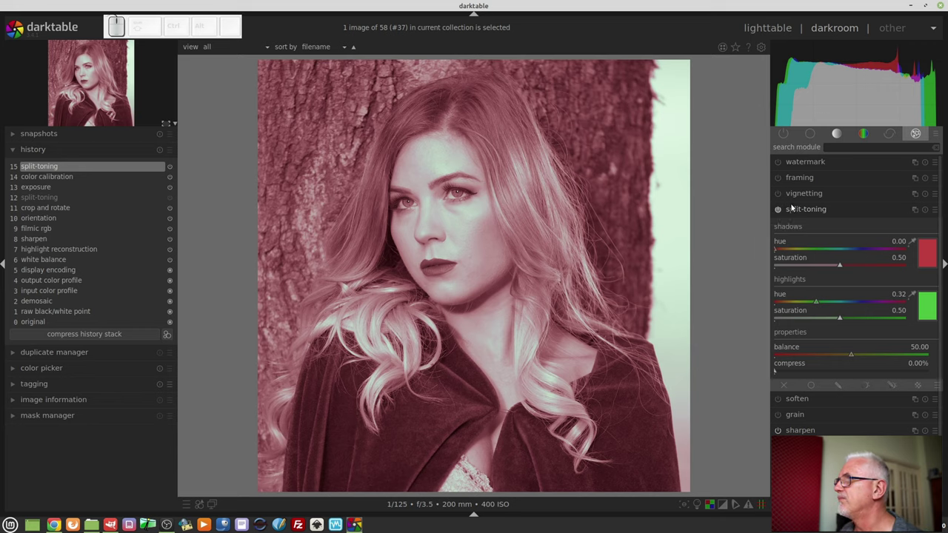
left_click(778, 211)
left_click(792, 209)
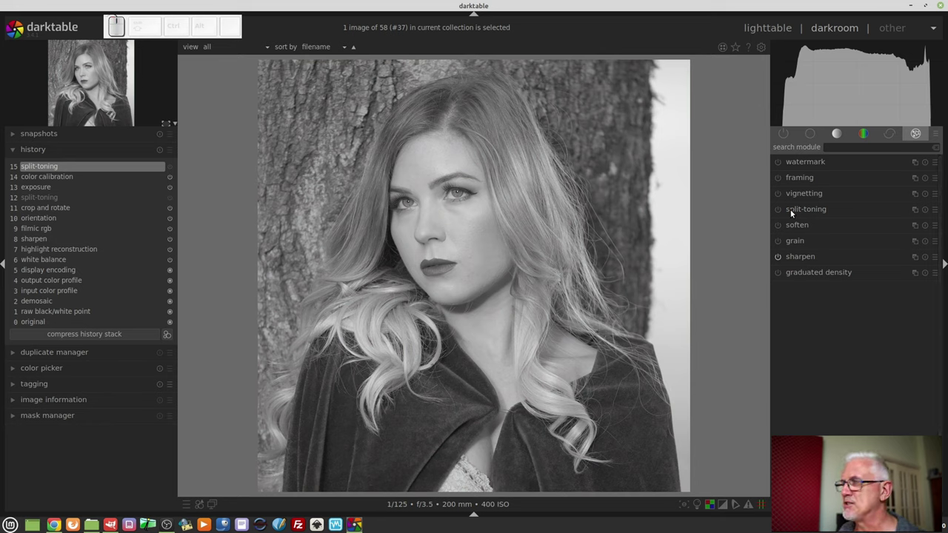
left_click(862, 134)
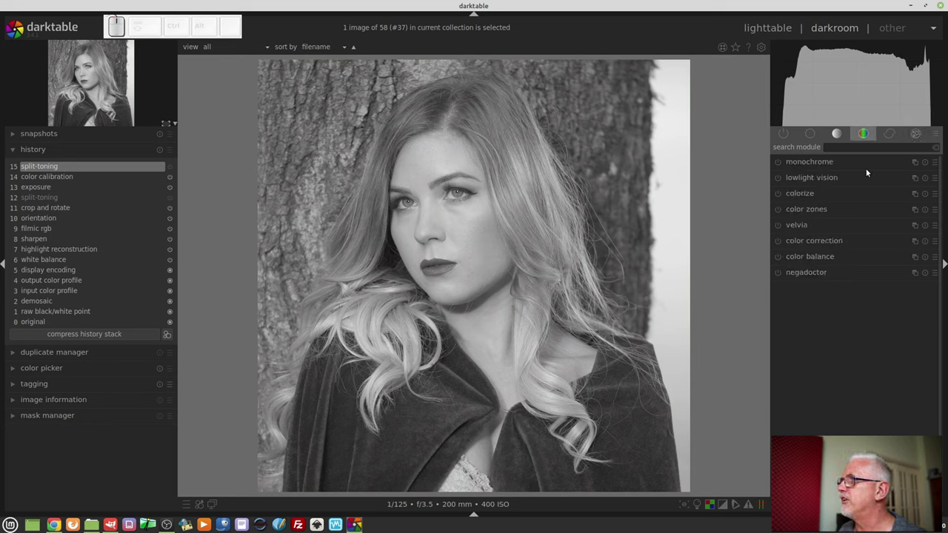
Step: Enable colorize, tinting the portrait pink with hue 0.00 and saturation 0.50
left_click(799, 195)
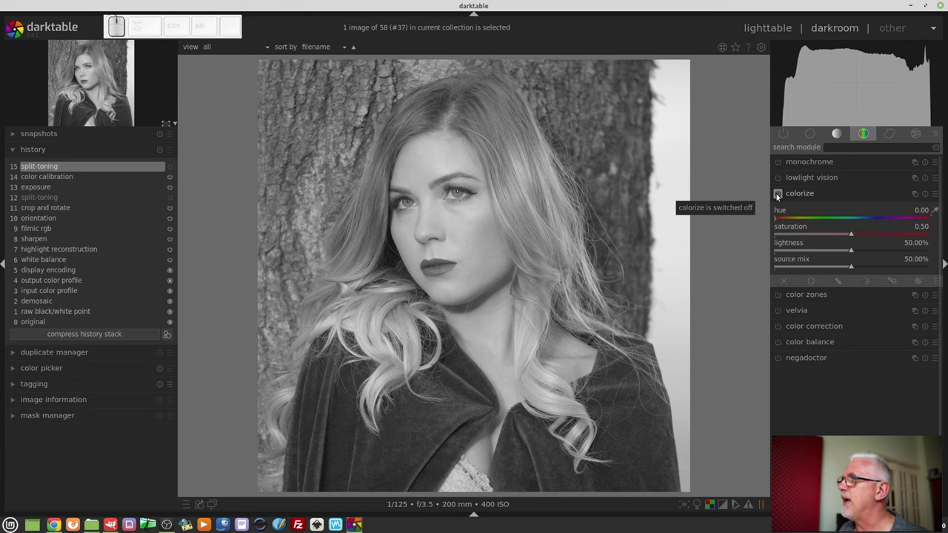
left_click(779, 194)
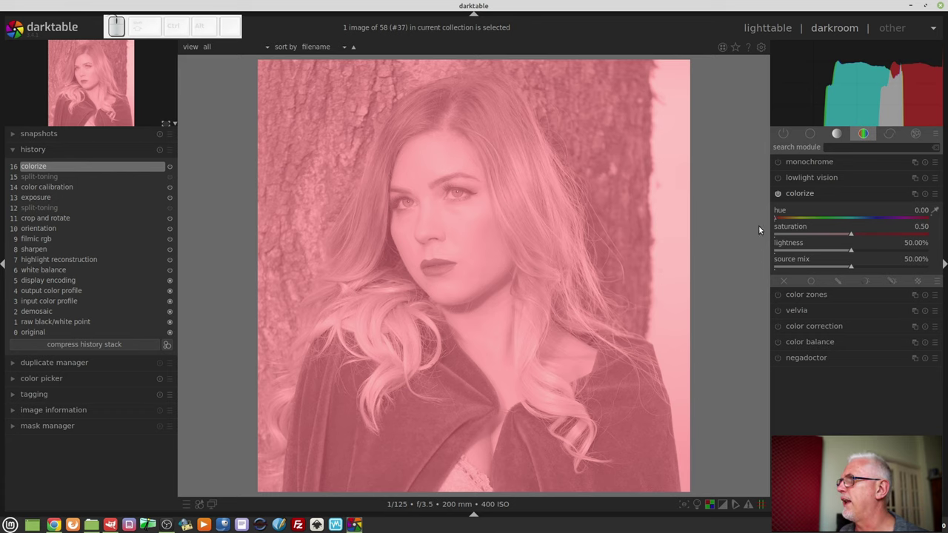
left_click(777, 194)
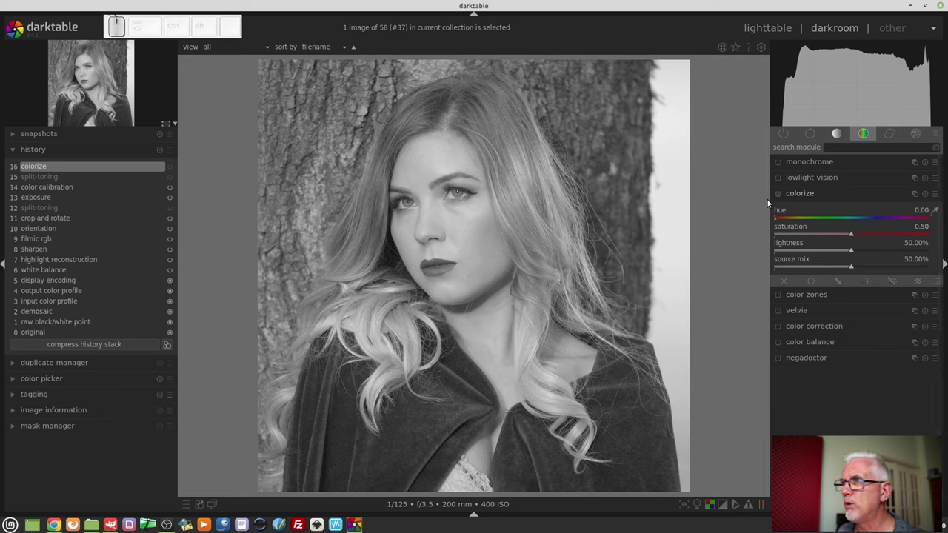
mouse_move(775, 117)
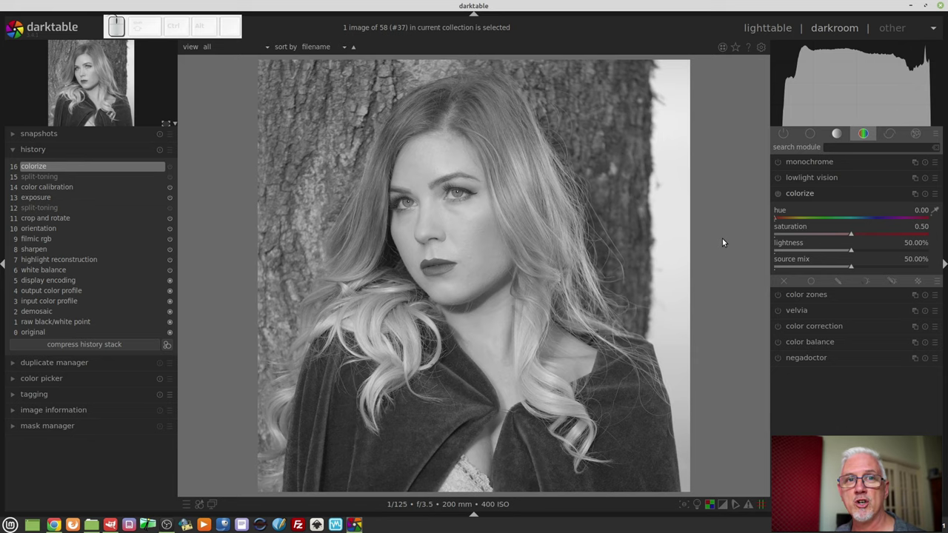
left_click(778, 193)
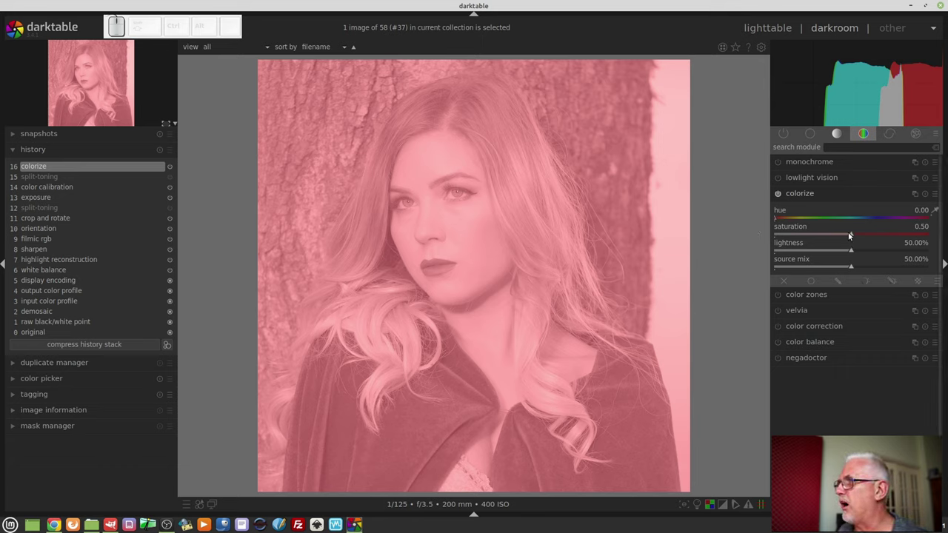
Step: Set colorize saturation to 0.00 and pull its lightness down toward 33%
left_click_drag(851, 235, 755, 235)
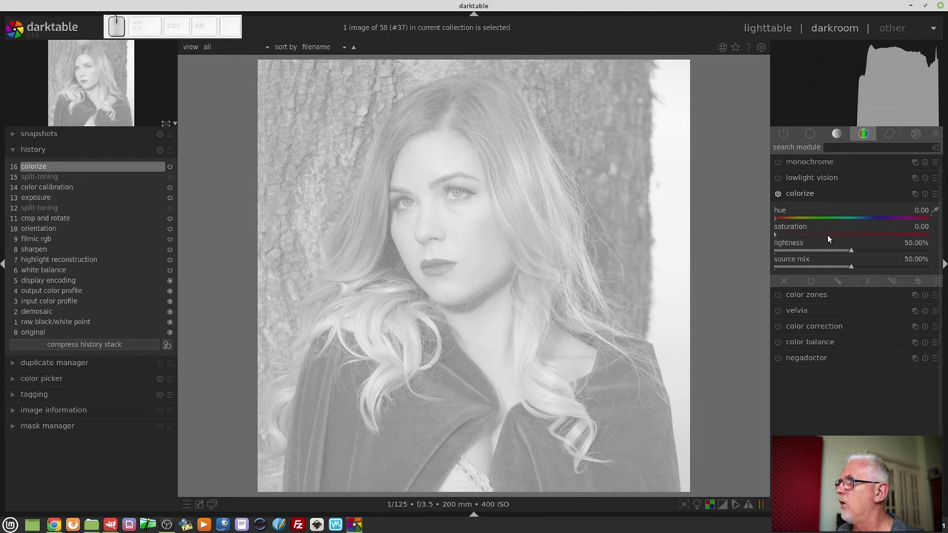
left_click_drag(851, 252, 808, 256)
Step: Leave colorize lightness at 22.61%, keeping the portrait a flat darker grey
mouse_move(877, 59)
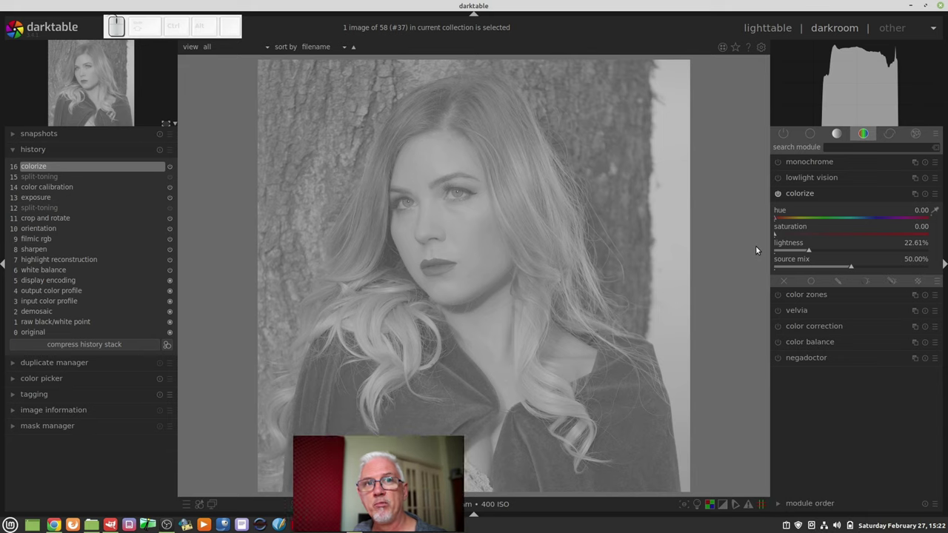
Step: Blend colorize uniformly in overlay mode at 100% opacity
left_click(811, 280)
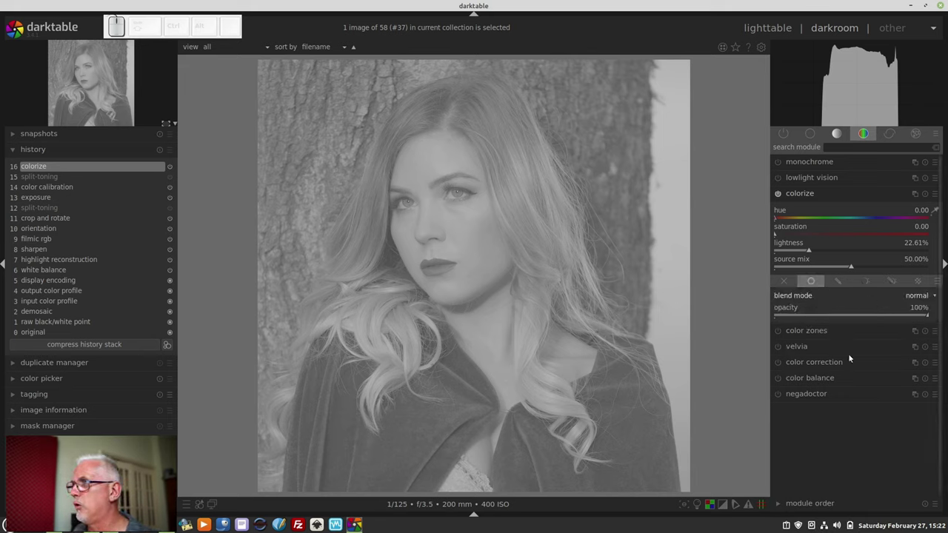
left_click(917, 295)
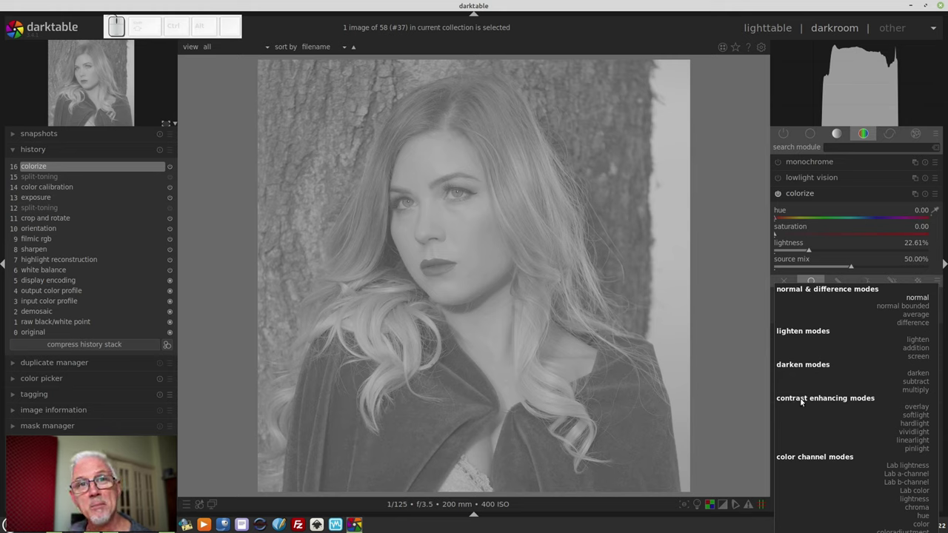
left_click(914, 407)
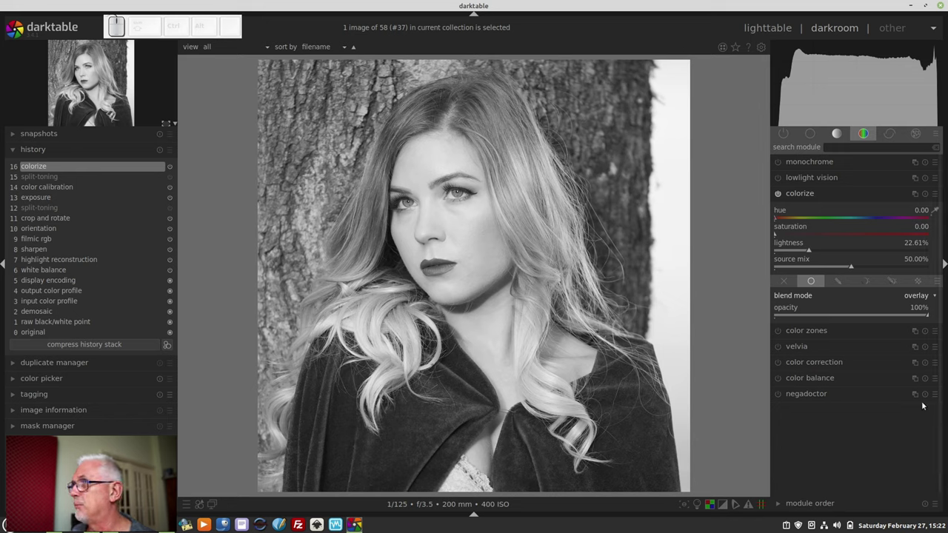
left_click(778, 194)
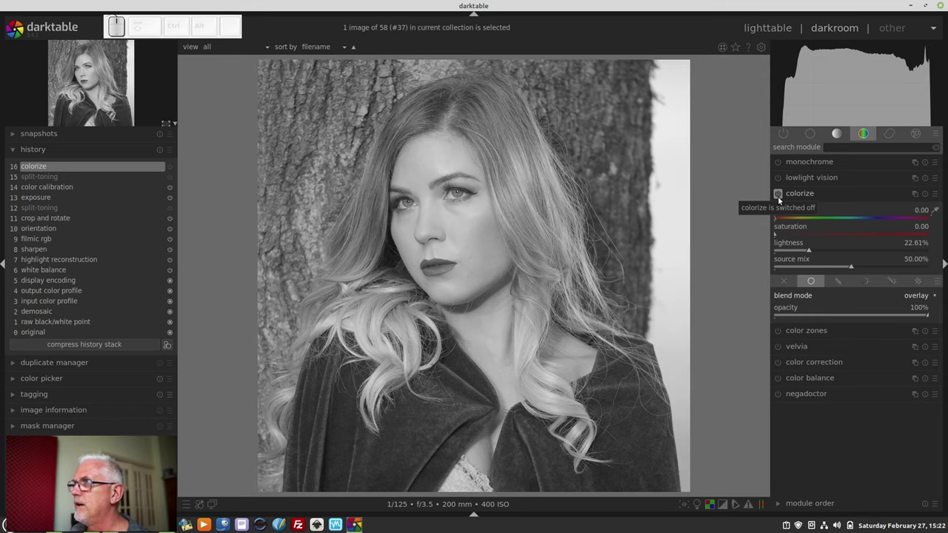
left_click(778, 195)
left_click(778, 195)
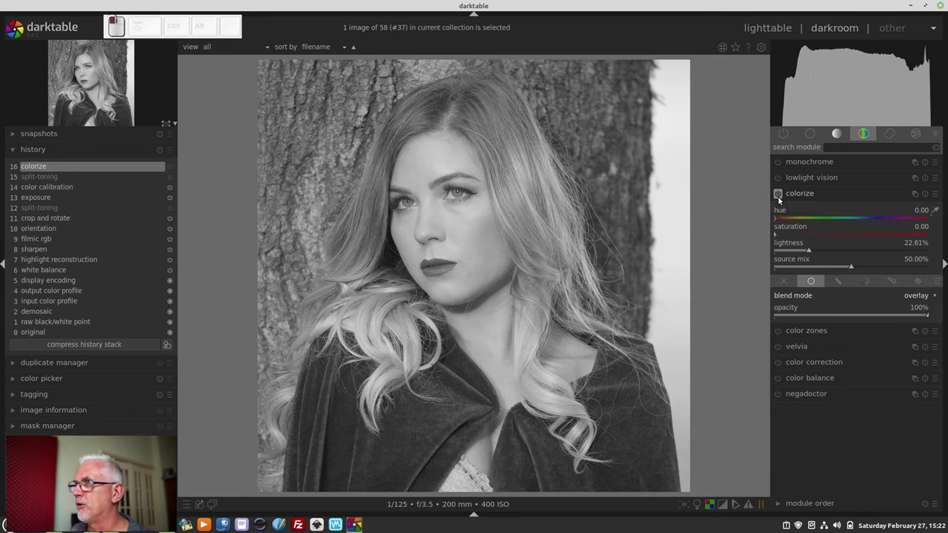
left_click(778, 195)
left_click(778, 195)
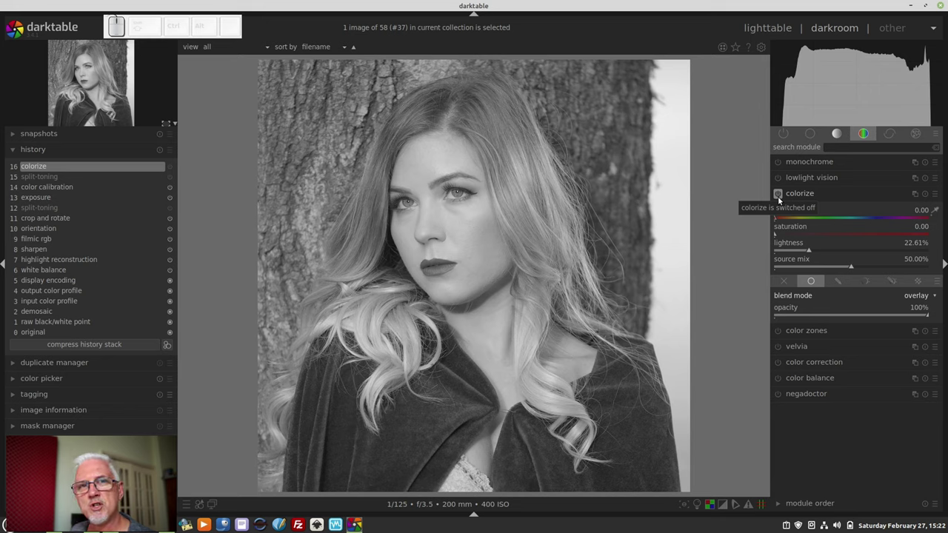
left_click(778, 195)
left_click(778, 194)
left_click(778, 195)
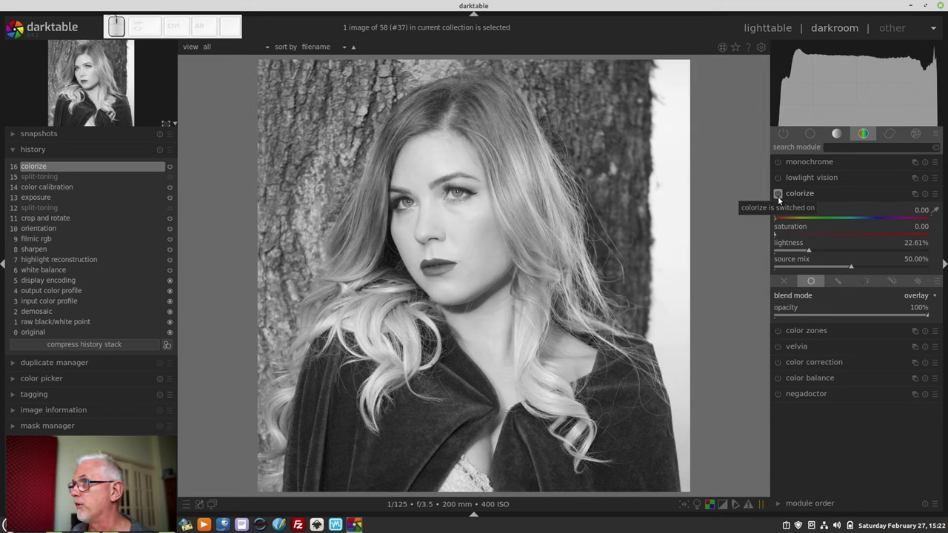
Step: Keep softlight as colorize's blend mode and toggle the module off and on to compare
scroll(914, 301, "down", 1)
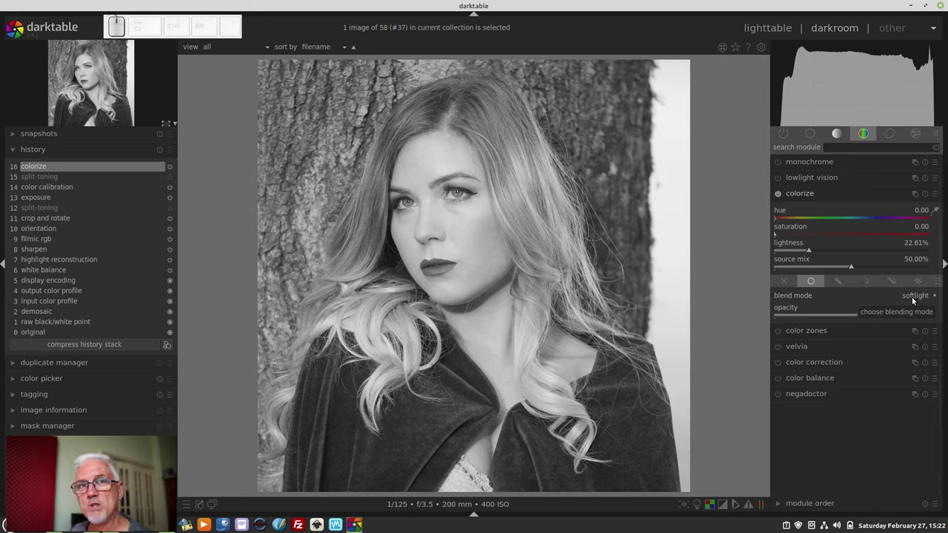
left_click(914, 296)
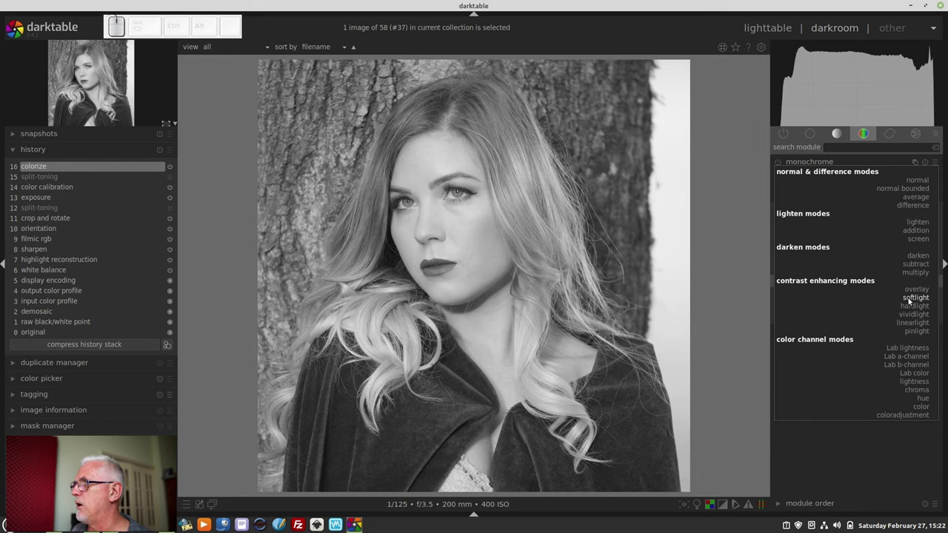
left_click(908, 298)
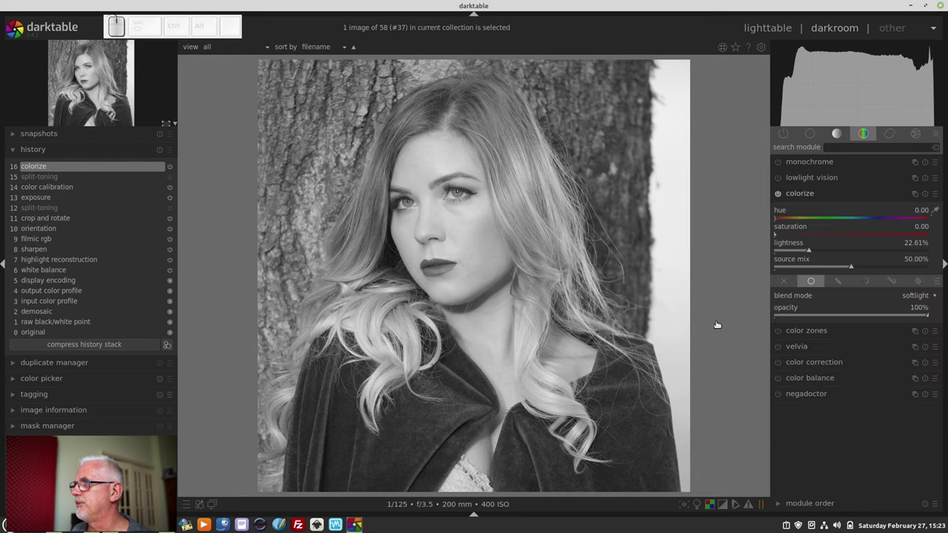
left_click(777, 195)
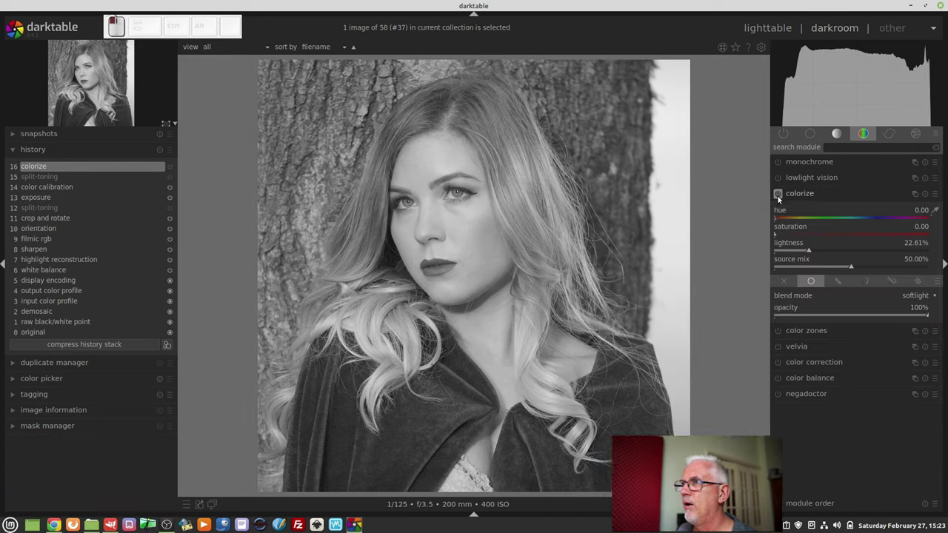
left_click(777, 195)
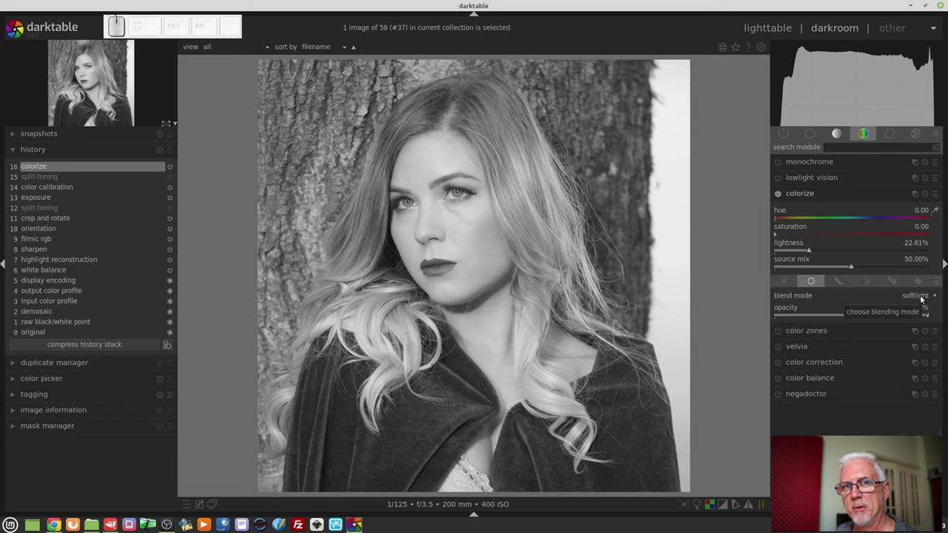
Step: Try hardlight, vividlight, linearlight and pinlight blending, then return to softlight
scroll(922, 298, "down", 1)
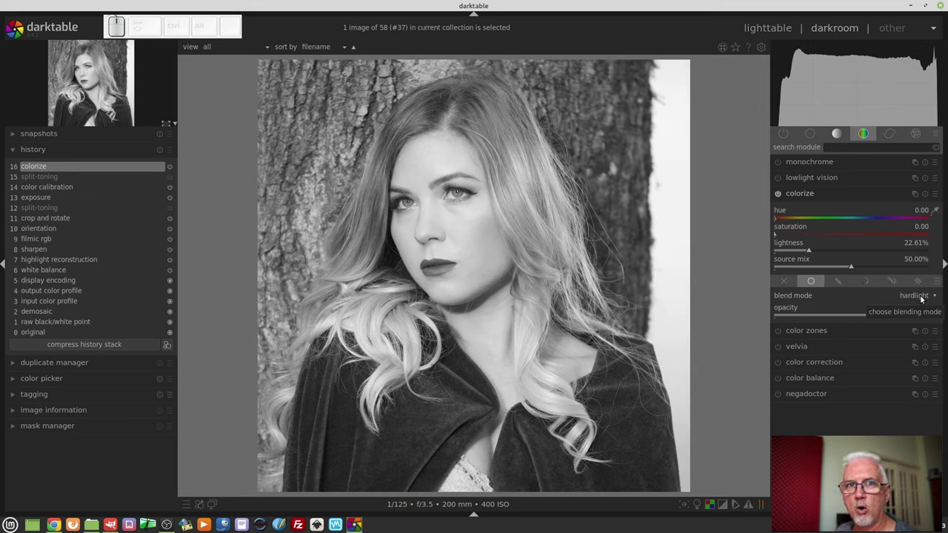
scroll(922, 299, "down", 1)
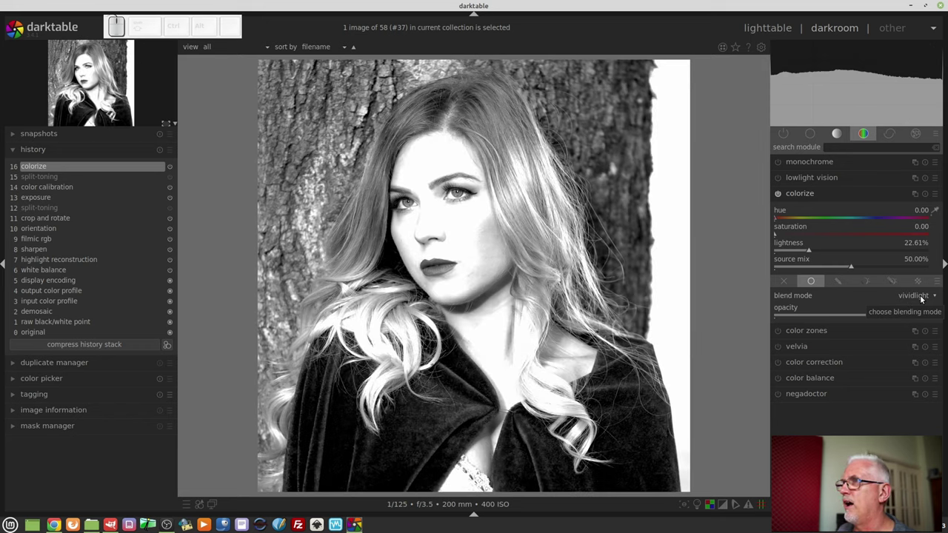
scroll(922, 298, "down", 1)
scroll(922, 298, "down", 1)
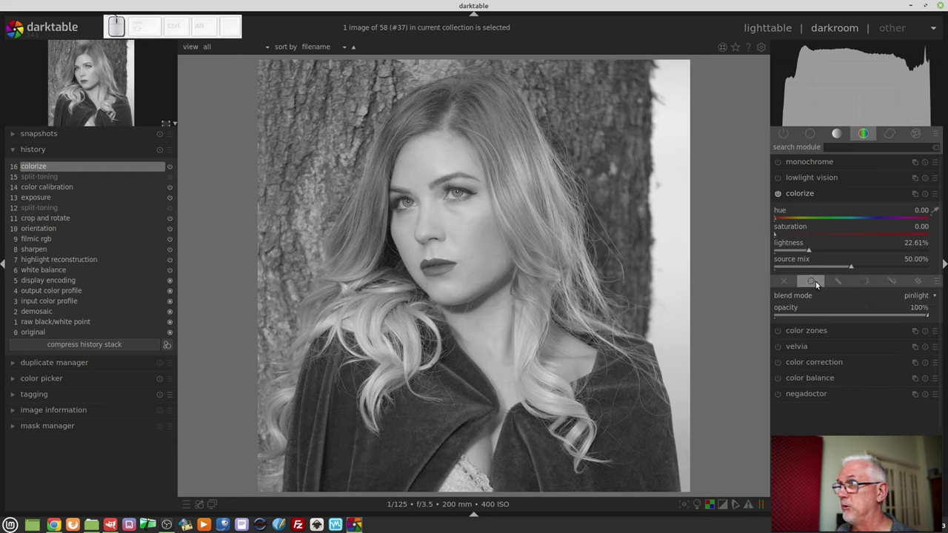
left_click(778, 195)
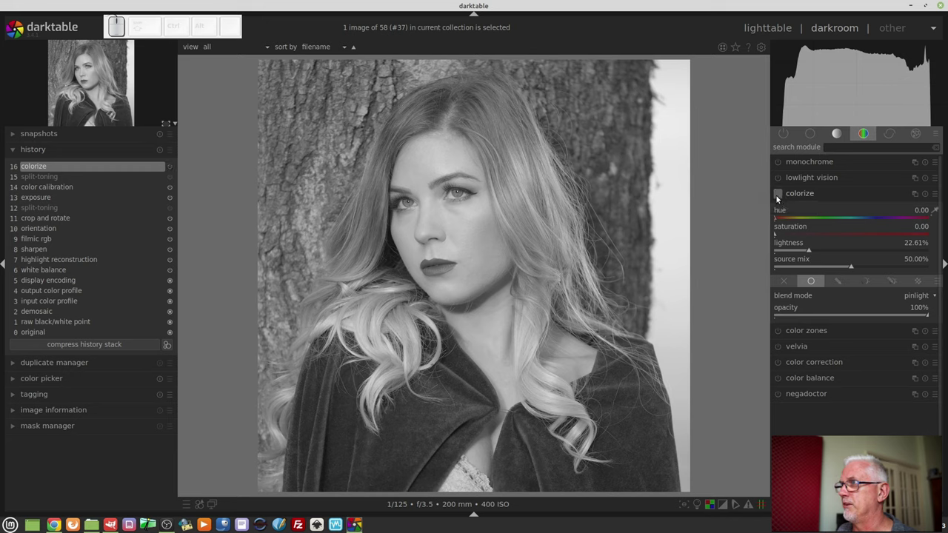
left_click(917, 297)
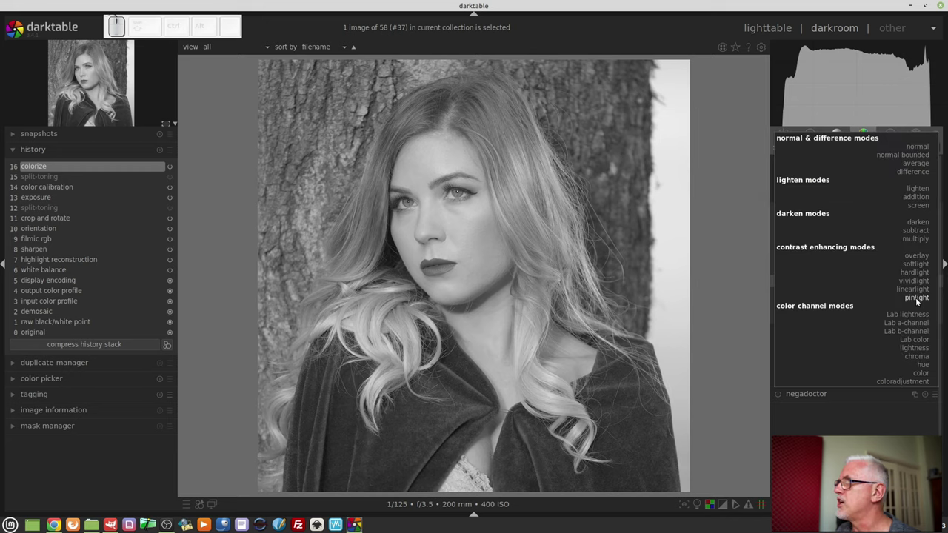
left_click(916, 265)
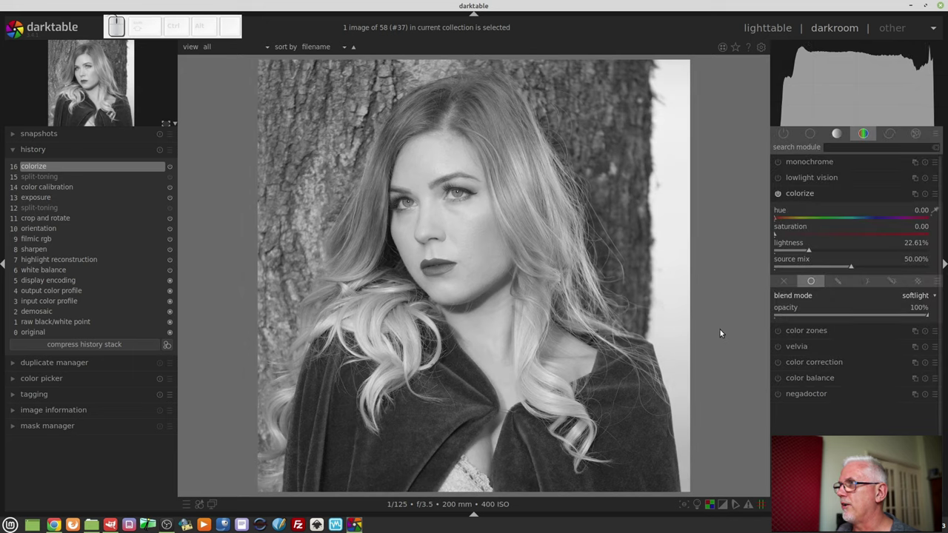